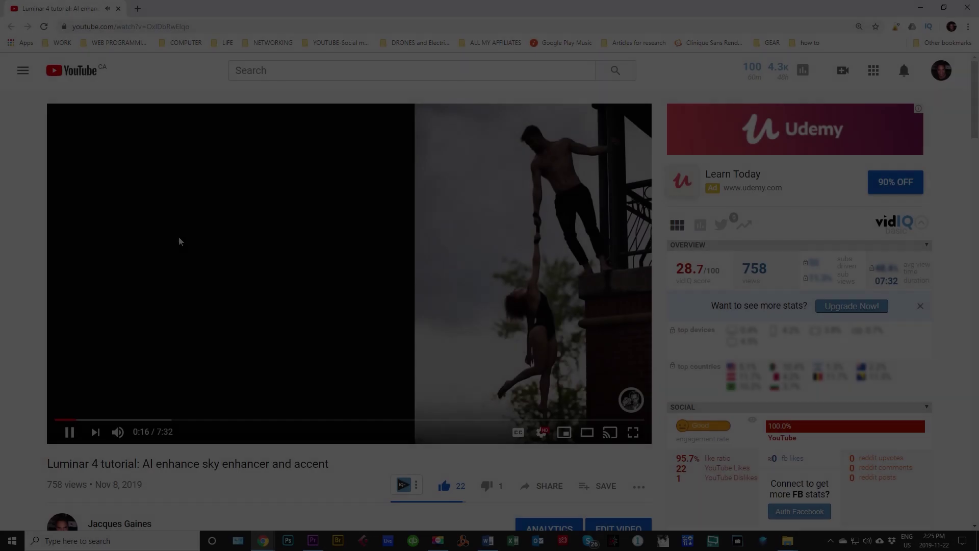
Step: Scroll through the YouTube tutorial's video description
{"action": "scroll", "coordinate": [263, 244], "scroll_direction": "down", "scroll_amount": 3}
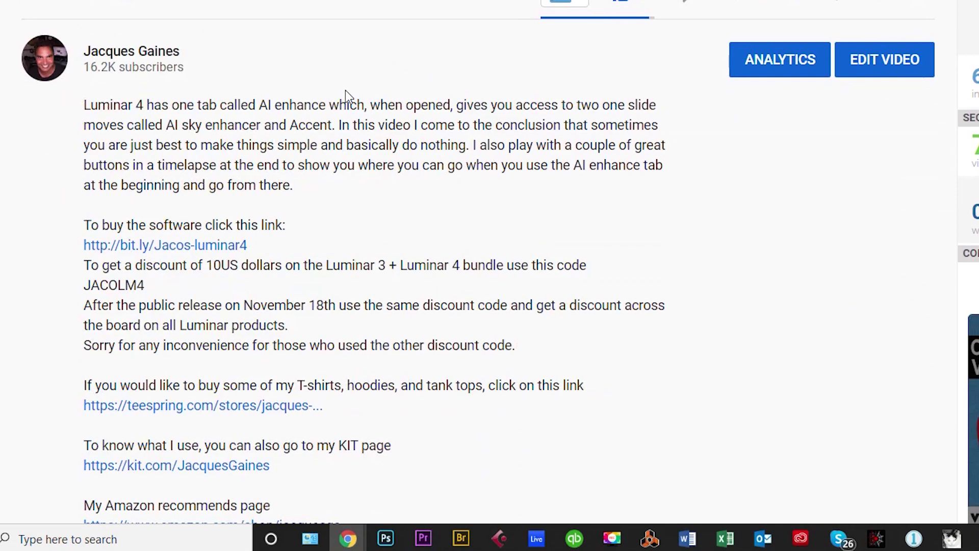
{"action": "scroll", "coordinate": [164, 348], "scroll_direction": "down", "scroll_amount": 4}
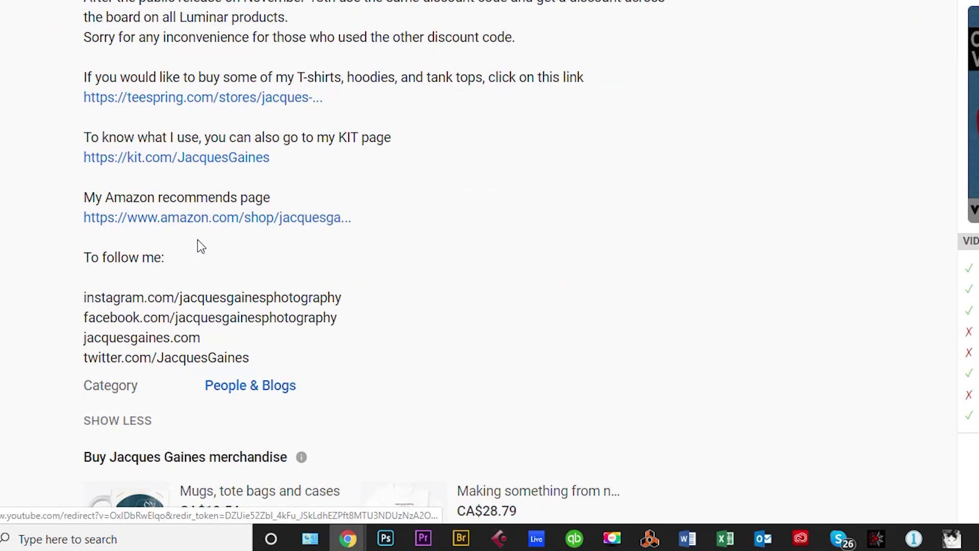
{"action": "scroll", "coordinate": [197, 239], "scroll_direction": "up", "scroll_amount": 2}
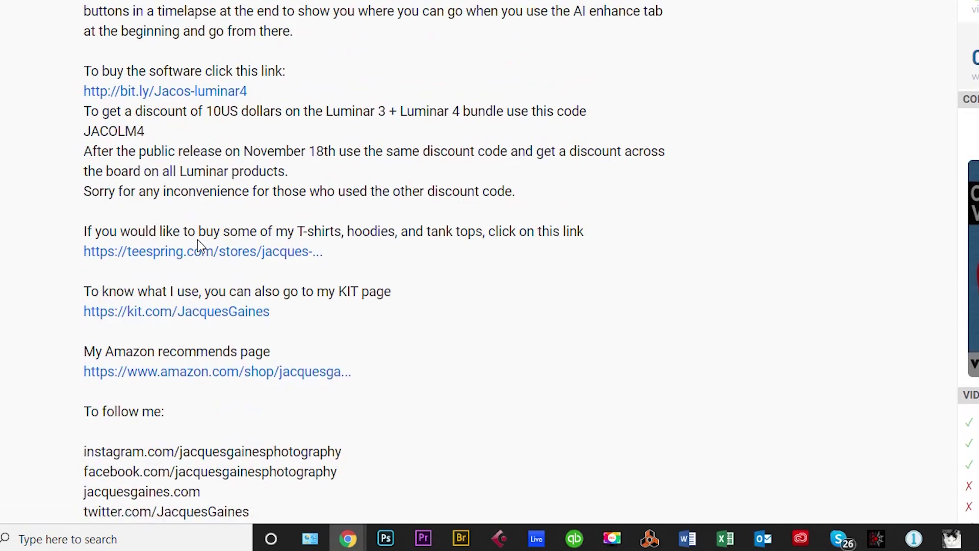
{"action": "scroll", "coordinate": [198, 240], "scroll_direction": "down", "scroll_amount": 1}
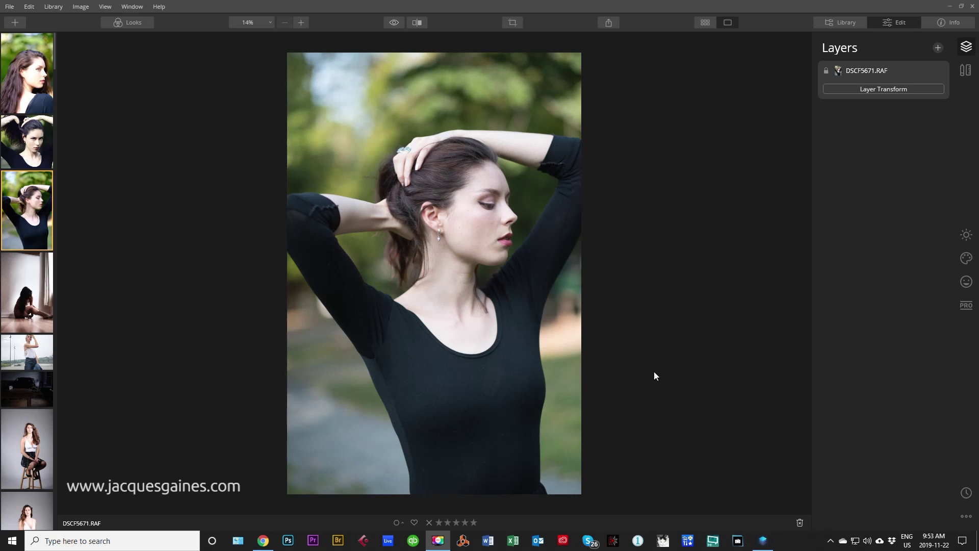
Step: Put the portrait DSCF5671.RAF into Crop Image mode
{"action": "left_click", "coordinate": [512, 23]}
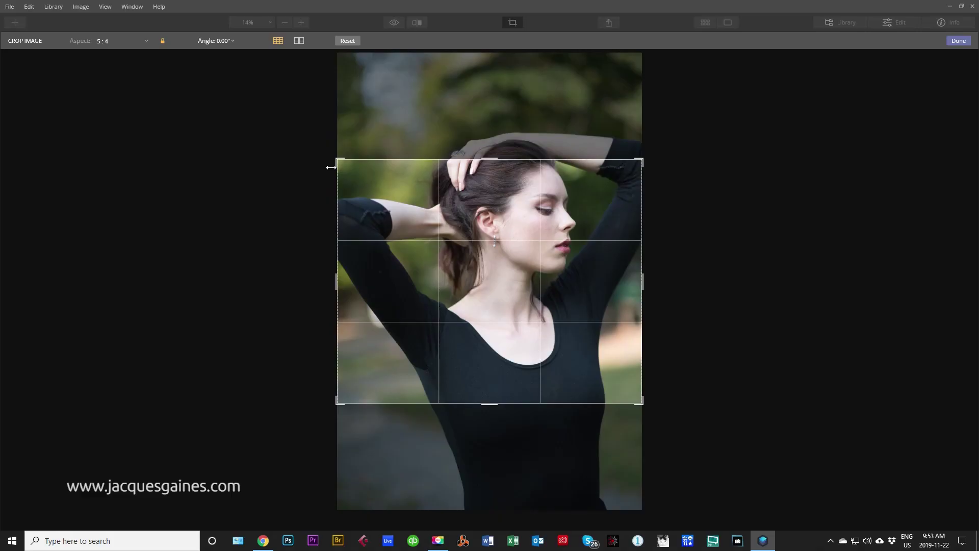
Step: Resize the 5:4 crop frame at both corners, shift the portrait upward, and apply the crop
{"action": "left_click_drag", "start_coordinate": [335, 161], "coordinate": [358, 119]}
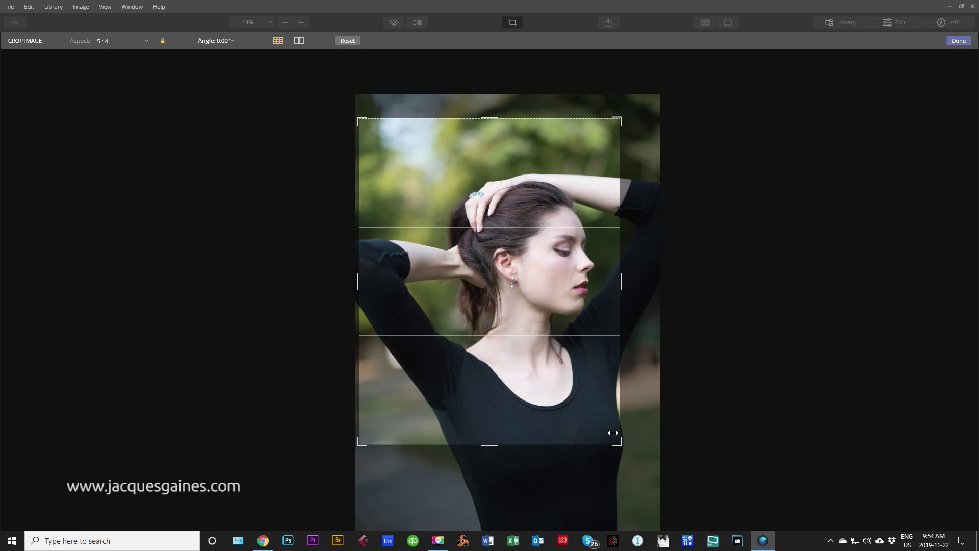
{"action": "left_click_drag", "start_coordinate": [615, 439], "coordinate": [638, 467]}
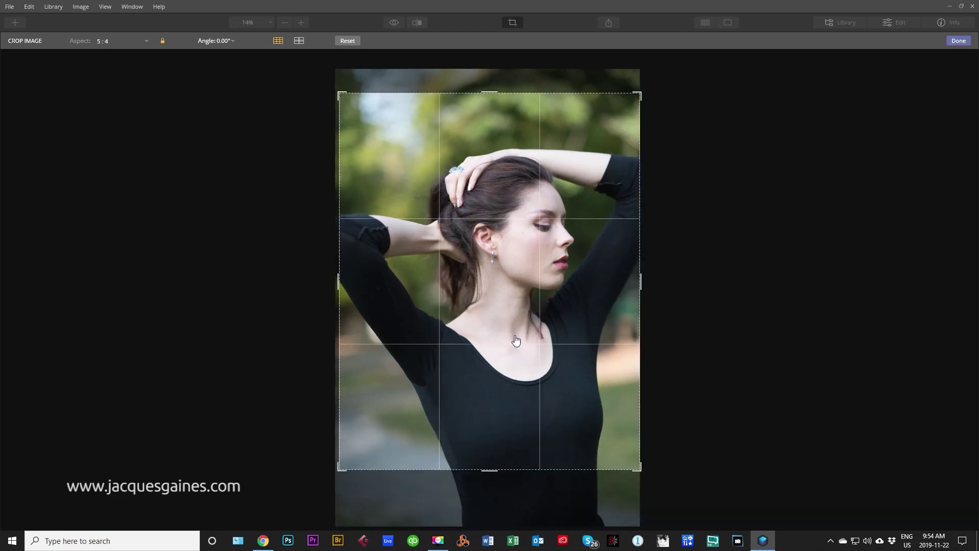
{"action": "left_click_drag", "start_coordinate": [516, 339], "coordinate": [516, 320]}
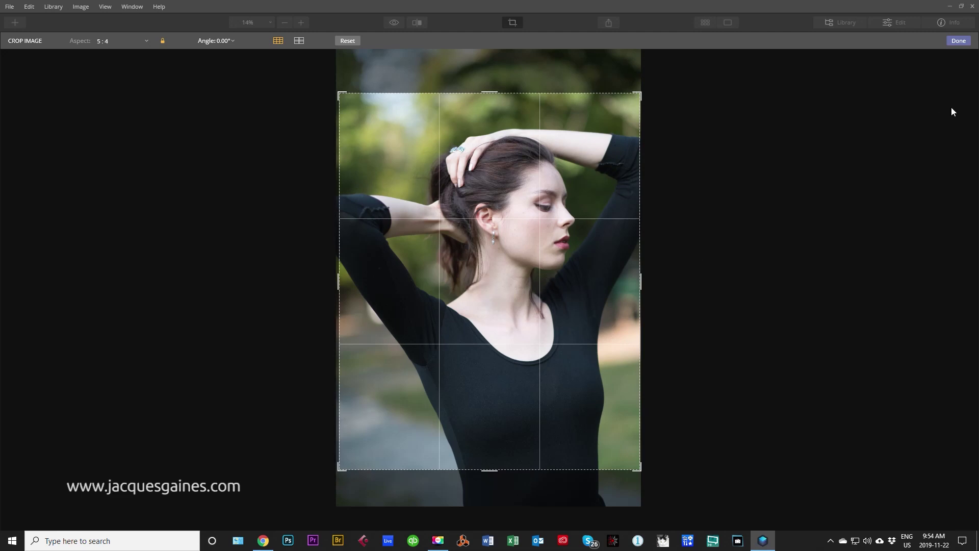
{"action": "left_click", "coordinate": [959, 40]}
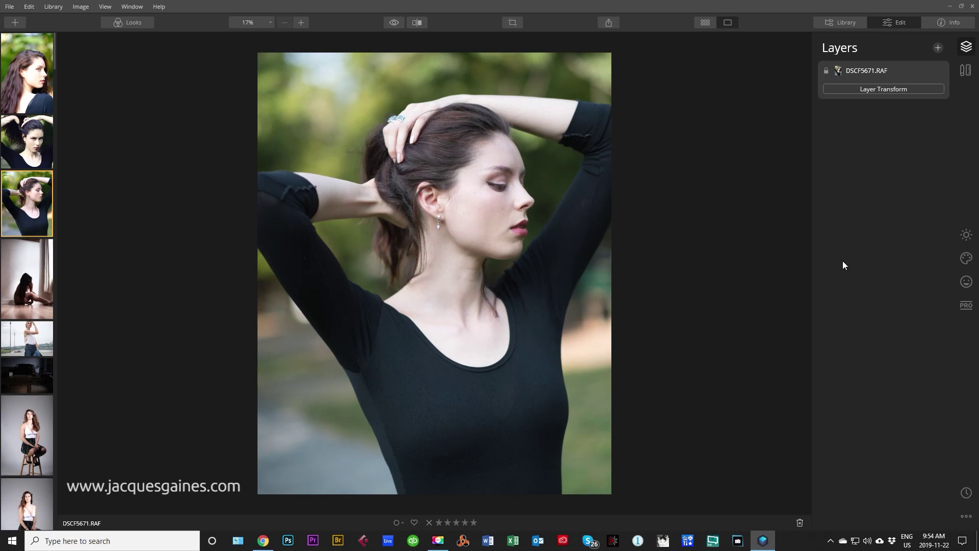
Step: Look through the Essentials and Canvas tools, leaving Lens & Geometry unchanged
{"action": "left_click", "coordinate": [958, 238]}
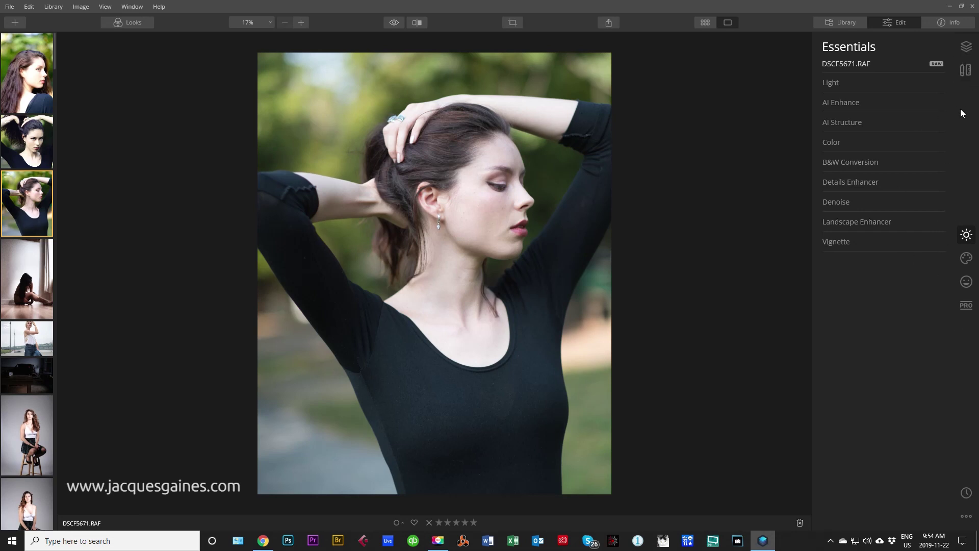
{"action": "left_click", "coordinate": [965, 75]}
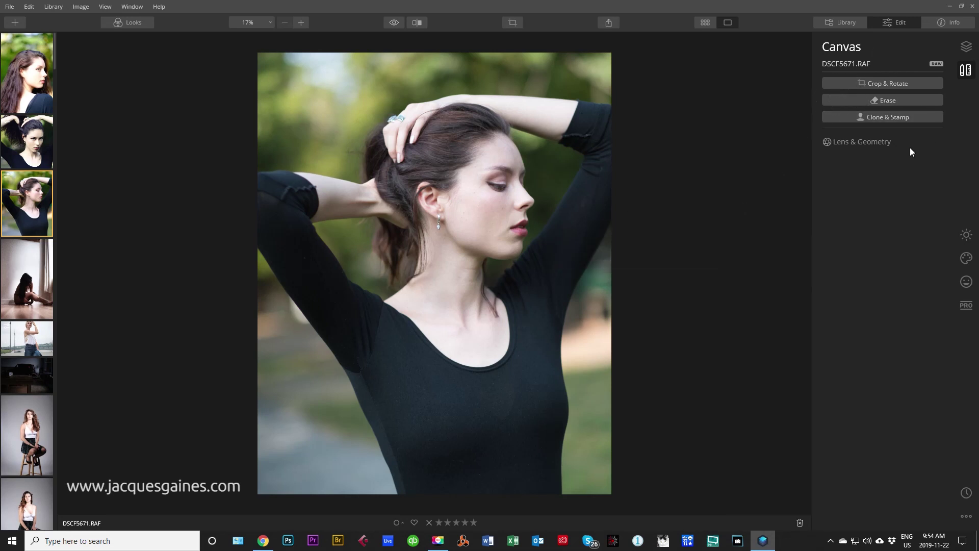
{"action": "left_click", "coordinate": [842, 142]}
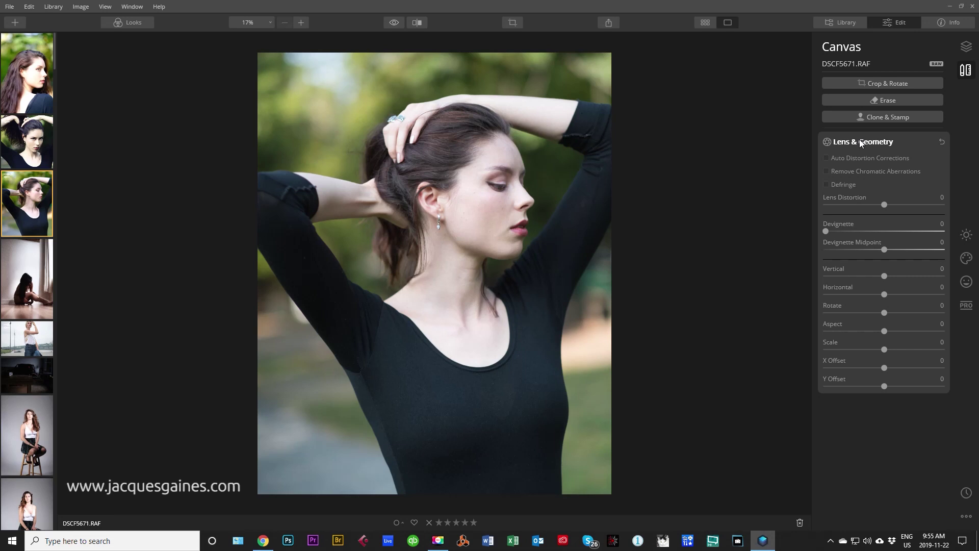
{"action": "left_click", "coordinate": [861, 144]}
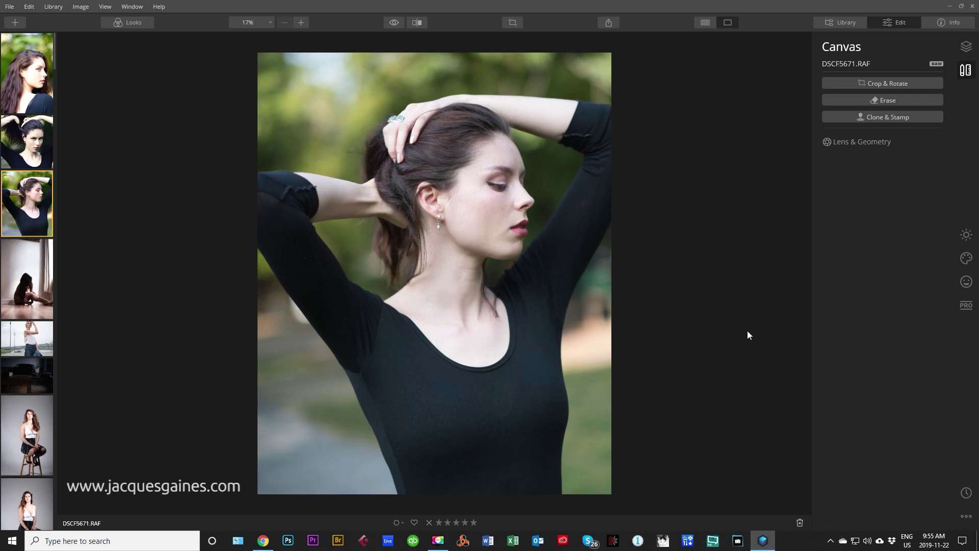
Step: Add a new adjustment layer above DSCF5671.RAF from the Layers panel's + menu
{"action": "left_click", "coordinate": [962, 53]}
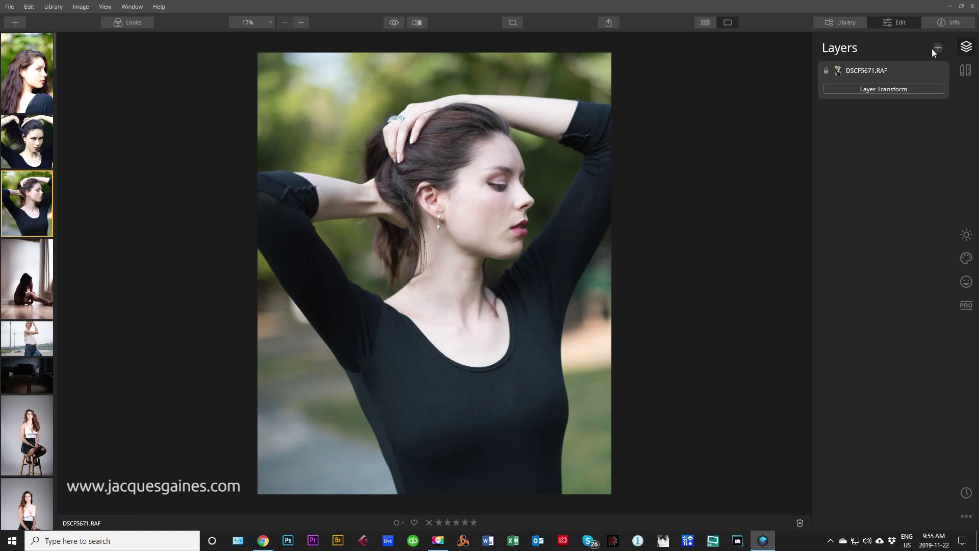
{"action": "left_click", "coordinate": [937, 48]}
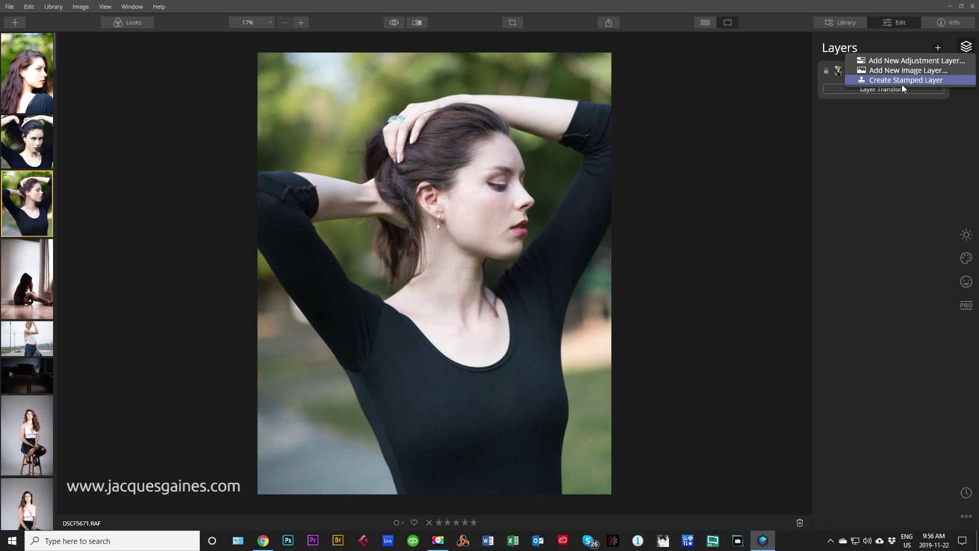
{"action": "left_click", "coordinate": [901, 59]}
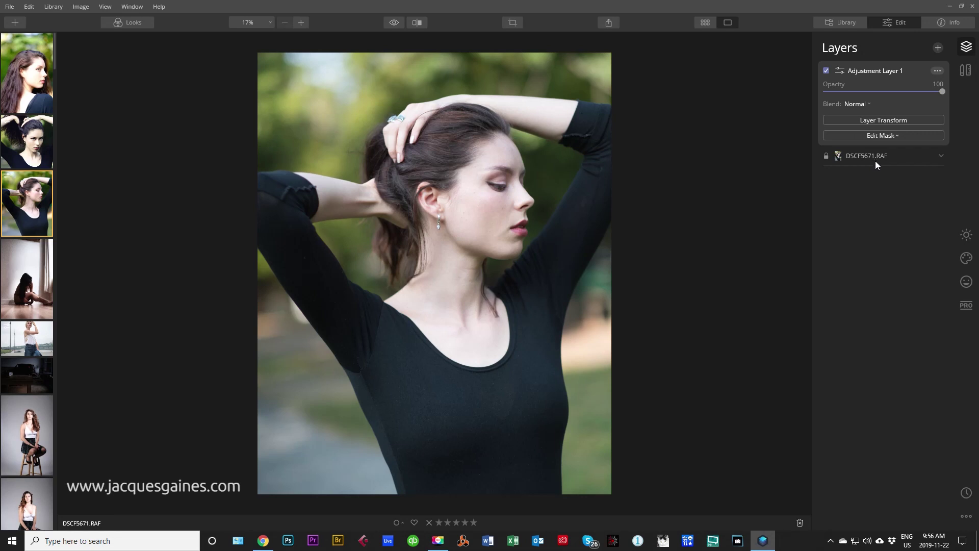
Step: Set Adjustment Layer 1's Color to Saturation 17, Vibrance 6 and Remove Color Cast 36
{"action": "left_click", "coordinate": [965, 240]}
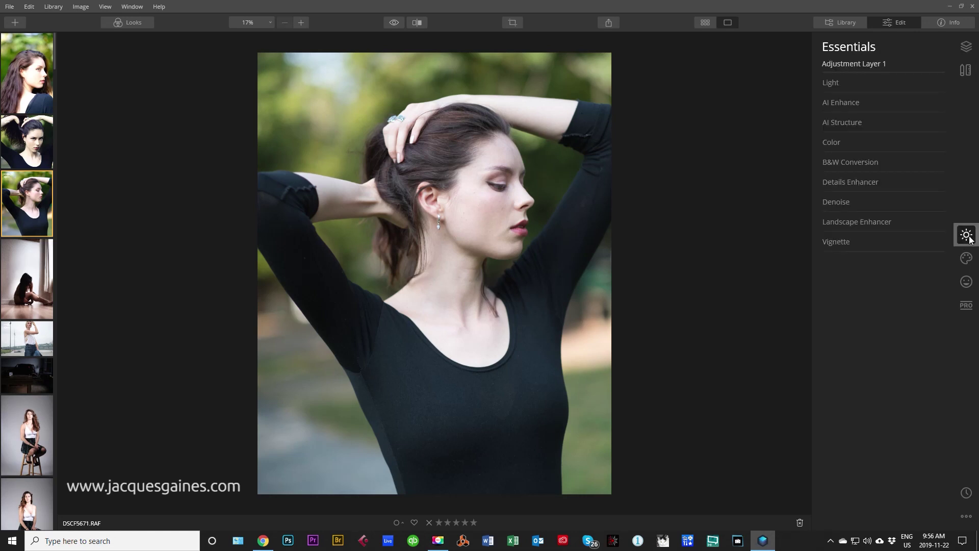
{"action": "left_click", "coordinate": [844, 142]}
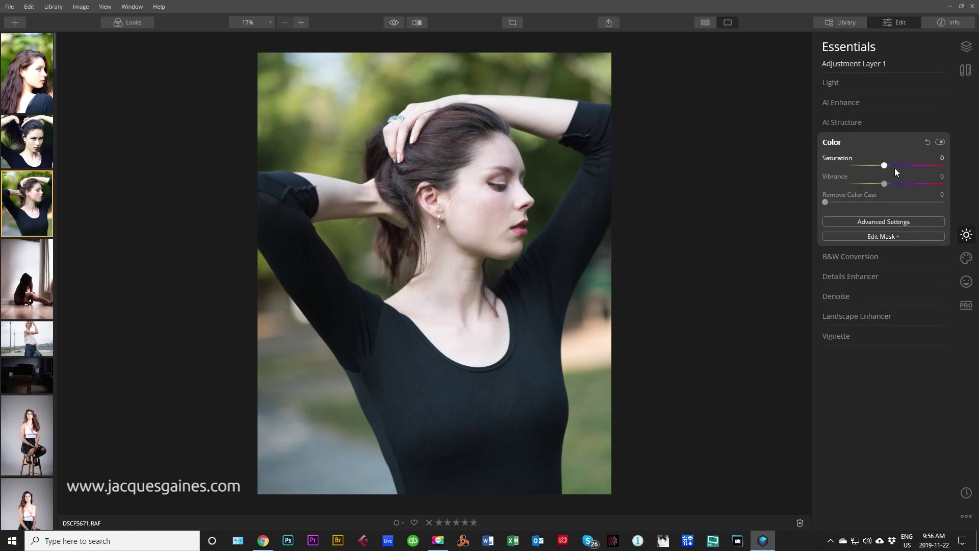
{"action": "left_click_drag", "start_coordinate": [897, 166], "coordinate": [895, 166]}
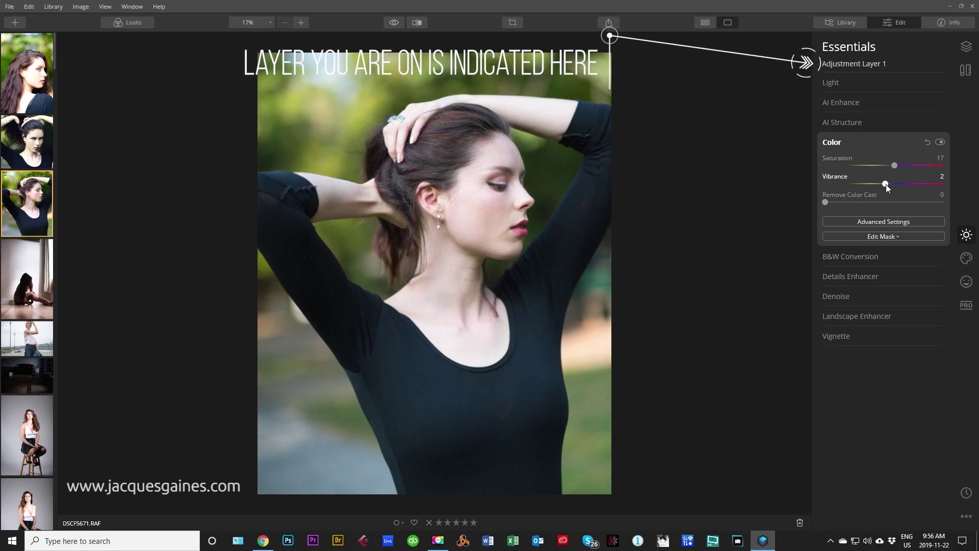
{"action": "left_click_drag", "start_coordinate": [825, 202], "coordinate": [869, 202]}
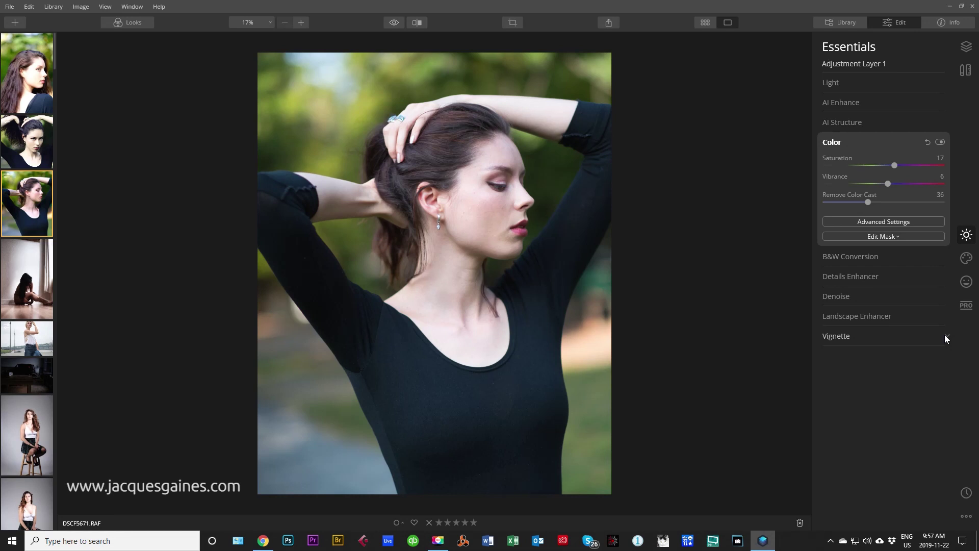
Step: Add a second adjustment layer, Adjustment Layer 2, above Adjustment Layer 1
{"action": "left_click", "coordinate": [965, 51]}
{"action": "left_click", "coordinate": [937, 48]}
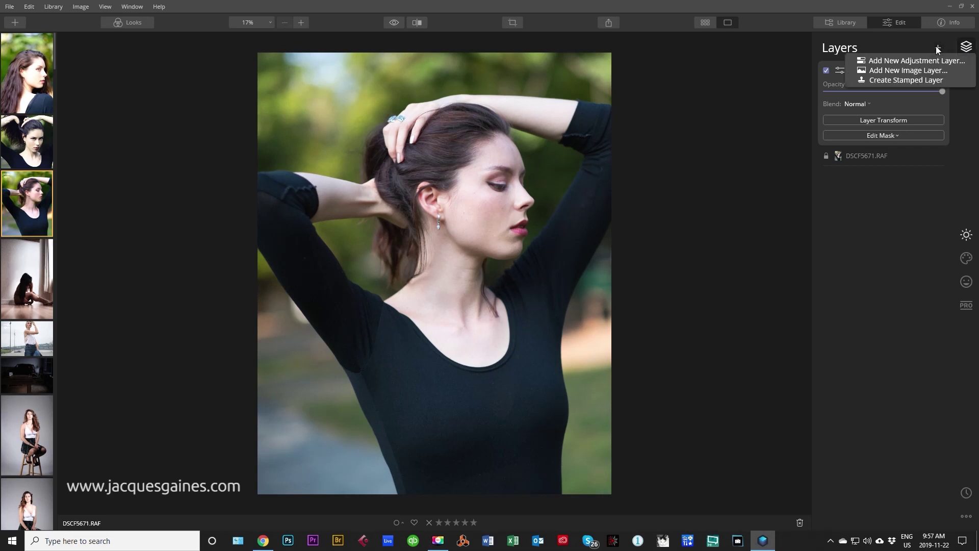
{"action": "left_click", "coordinate": [922, 62]}
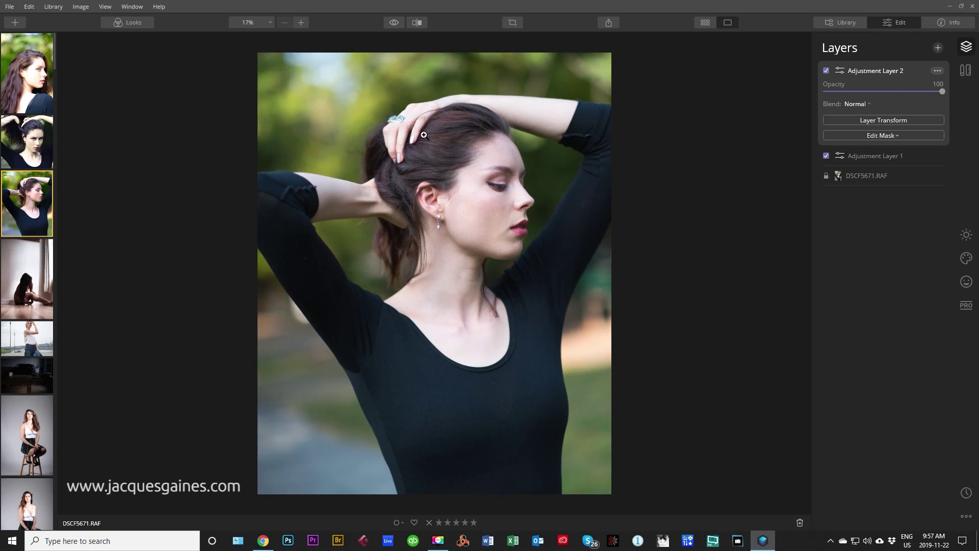
Step: Convert Adjustment Layer 2 to black and white with brighter reds, then show the layer list
{"action": "left_click", "coordinate": [966, 235]}
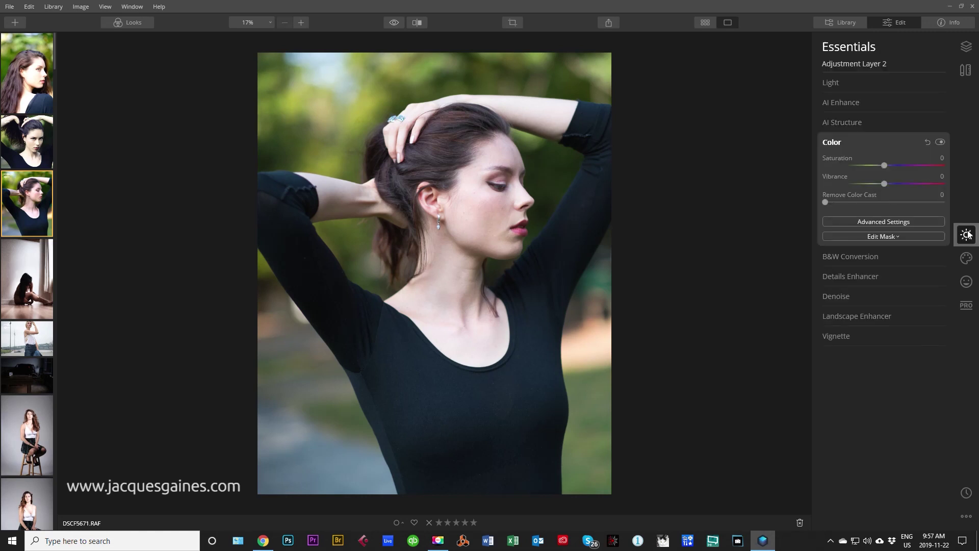
{"action": "left_click", "coordinate": [861, 256]}
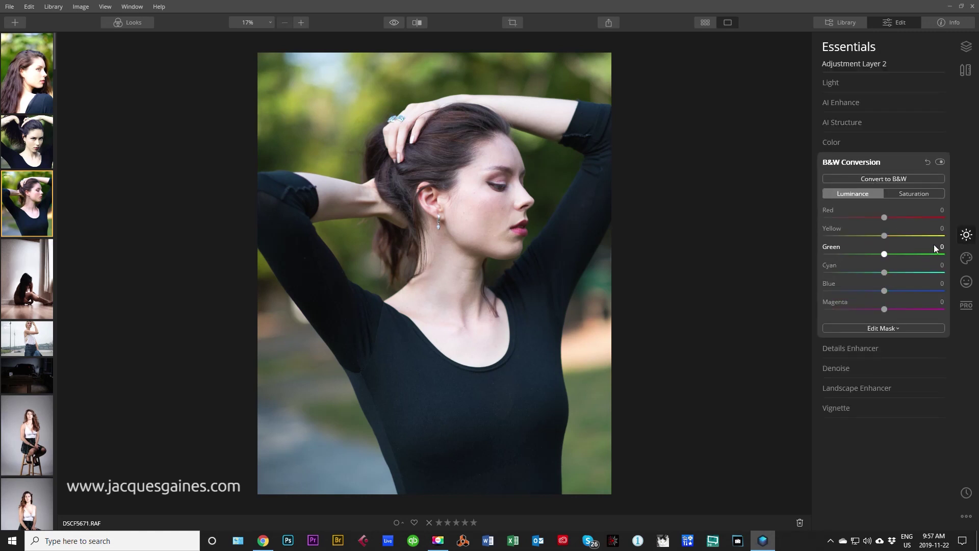
{"action": "left_click", "coordinate": [870, 178]}
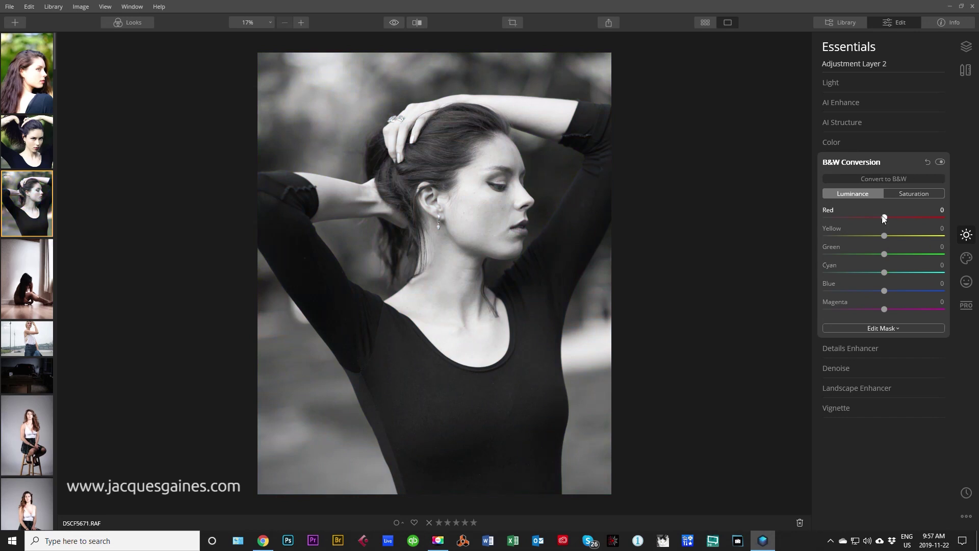
{"action": "mouse_move", "coordinate": [888, 218]}
{"action": "left_mouse_down"}
{"action": "mouse_move", "coordinate": [905, 219]}
{"action": "mouse_move", "coordinate": [891, 217]}
{"action": "left_mouse_up"}
{"action": "left_click", "coordinate": [863, 164]}
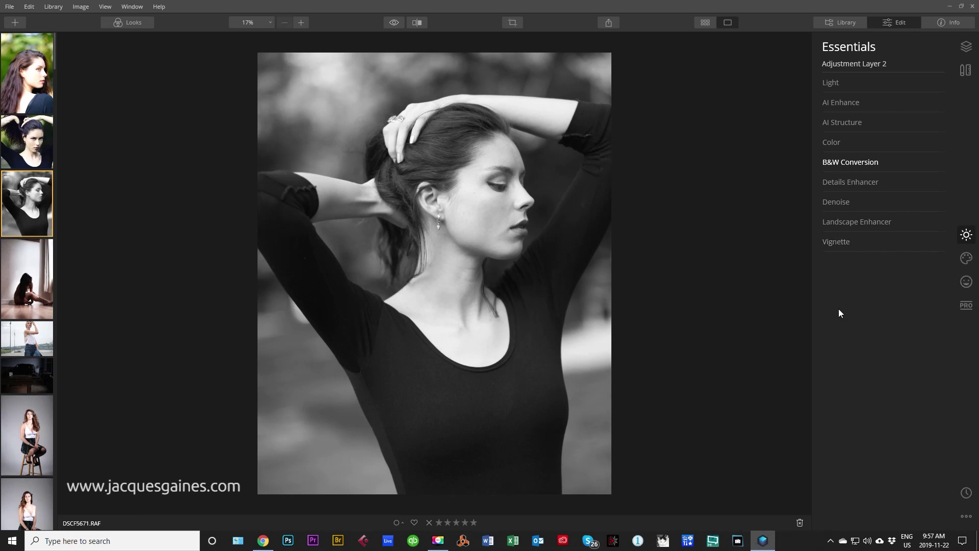
{"action": "left_click", "coordinate": [965, 49]}
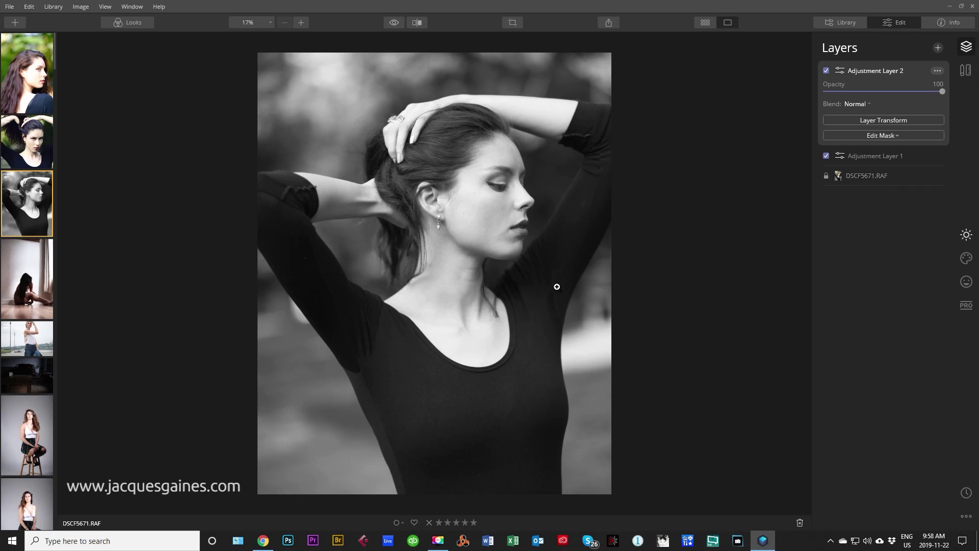
Step: Change Adjustment Layer 2's blend mode from Normal to Soft Light and lower its opacity to 61
{"action": "left_click", "coordinate": [858, 105]}
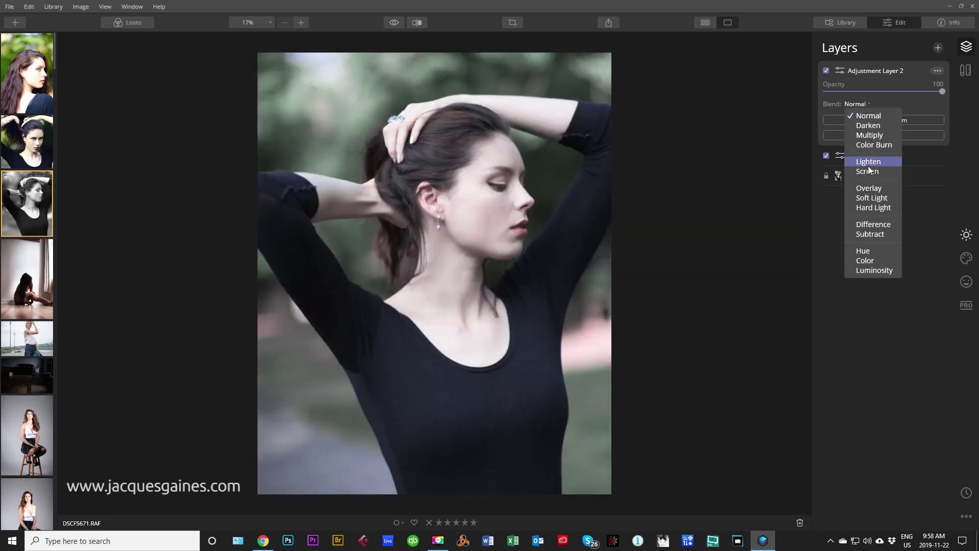
{"action": "left_click", "coordinate": [872, 198]}
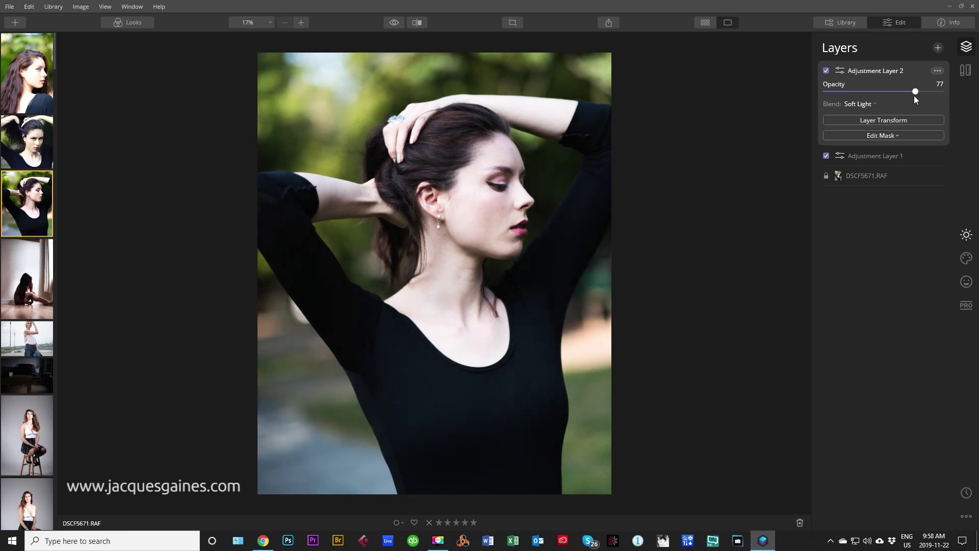
{"action": "left_click_drag", "start_coordinate": [914, 96], "coordinate": [941, 91]}
{"action": "mouse_move", "coordinate": [914, 96]}
{"action": "left_mouse_down"}
{"action": "mouse_move", "coordinate": [890, 94]}
{"action": "mouse_move", "coordinate": [898, 96]}
{"action": "left_mouse_up"}
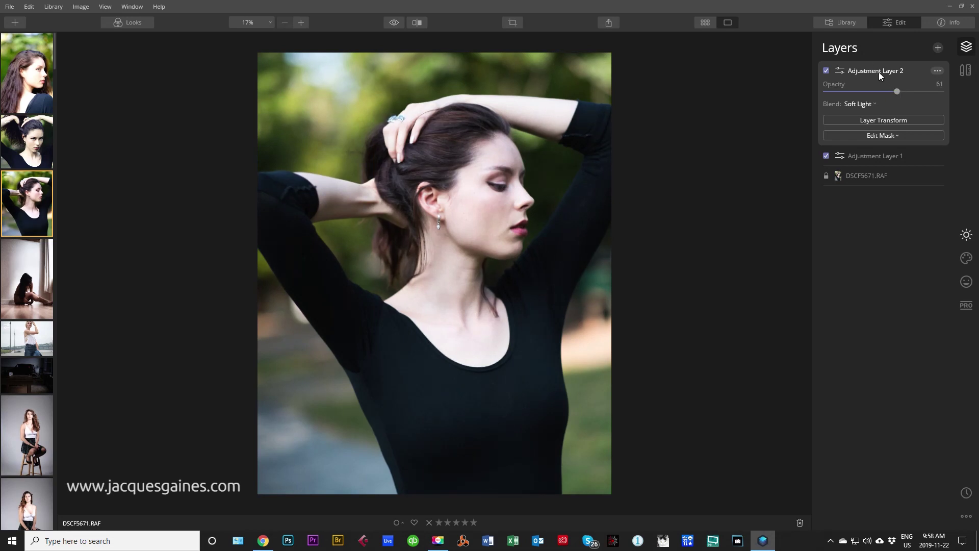
Step: Reopen Adjustment Layer 2's B&W Conversion and nudge Yellow luminance down to -15
{"action": "left_click", "coordinate": [971, 73]}
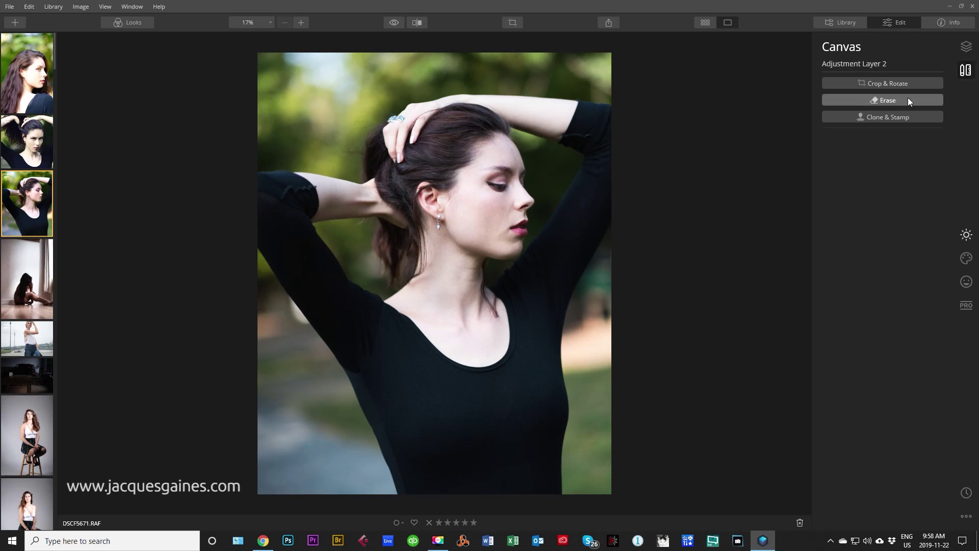
{"action": "left_click", "coordinate": [966, 234]}
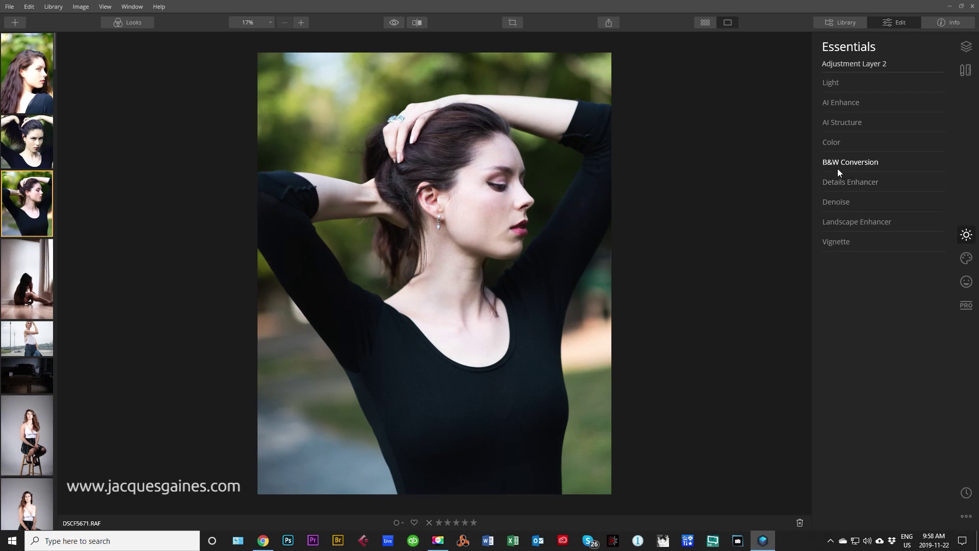
{"action": "left_click", "coordinate": [852, 162]}
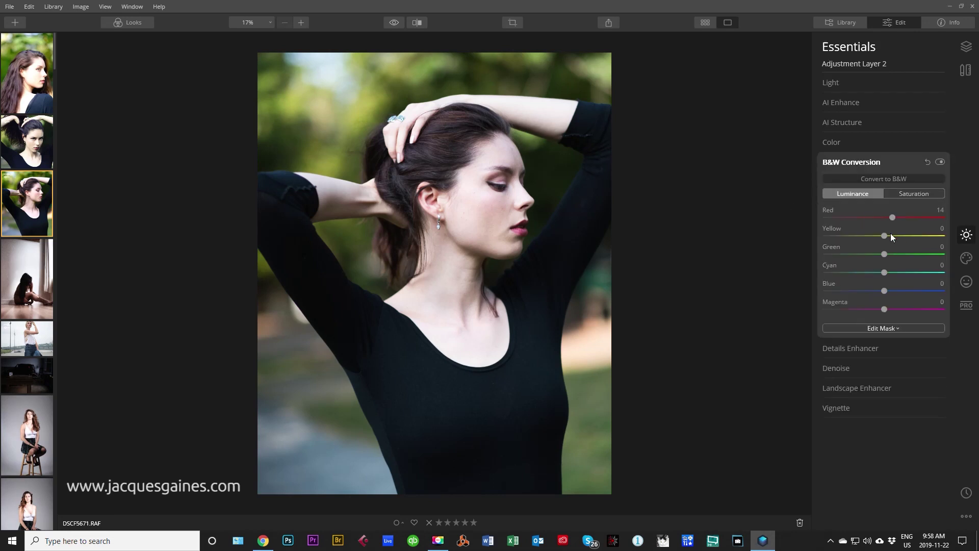
{"action": "left_click_drag", "start_coordinate": [884, 234], "coordinate": [897, 258]}
{"action": "left_click", "coordinate": [873, 164]}
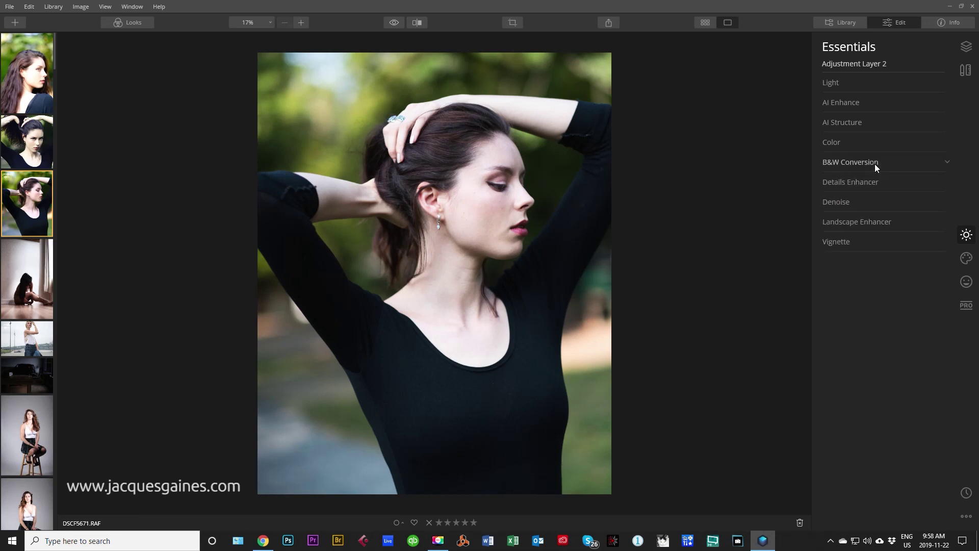